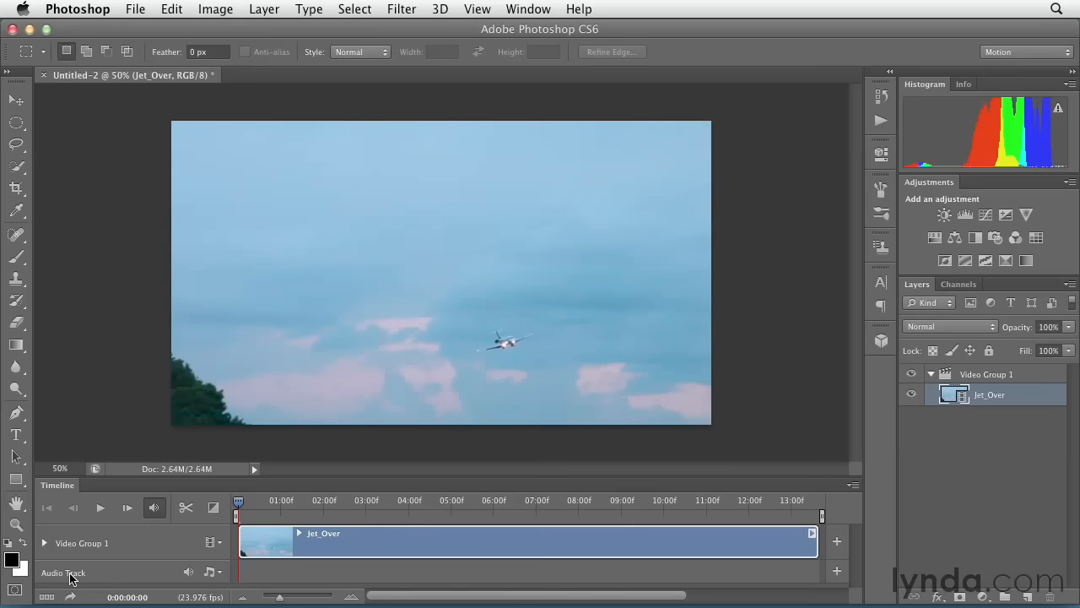
# - Add AudioTrack_OUT.wav from the Exercise Files > Assets > 03_Audio folder to the timeline's audio track
pyautogui.click(212, 573)
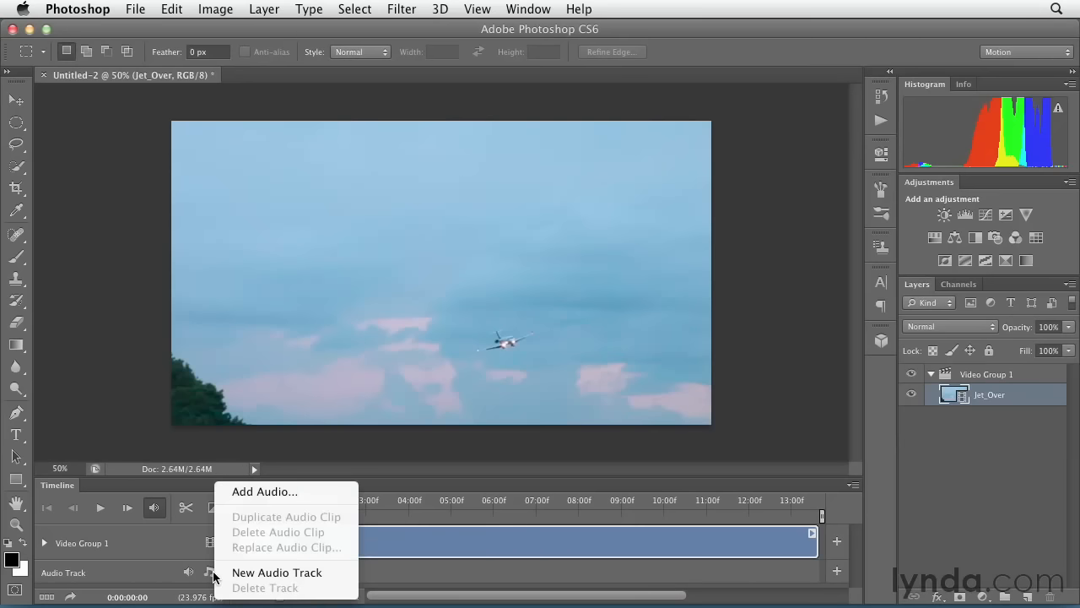
pyautogui.click(308, 494)
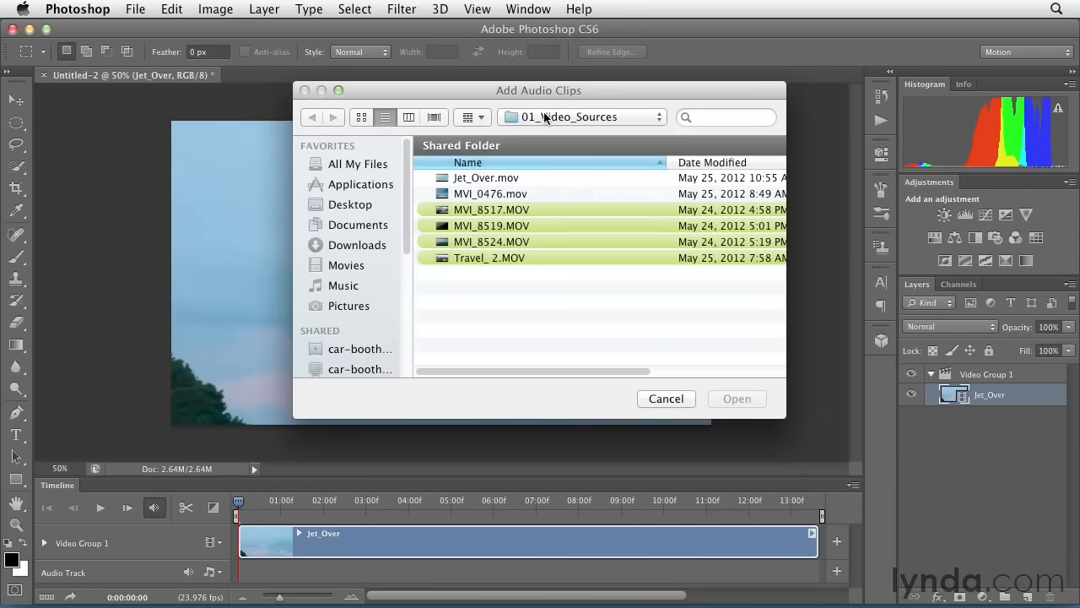
pyautogui.click(544, 118)
pyautogui.click(554, 152)
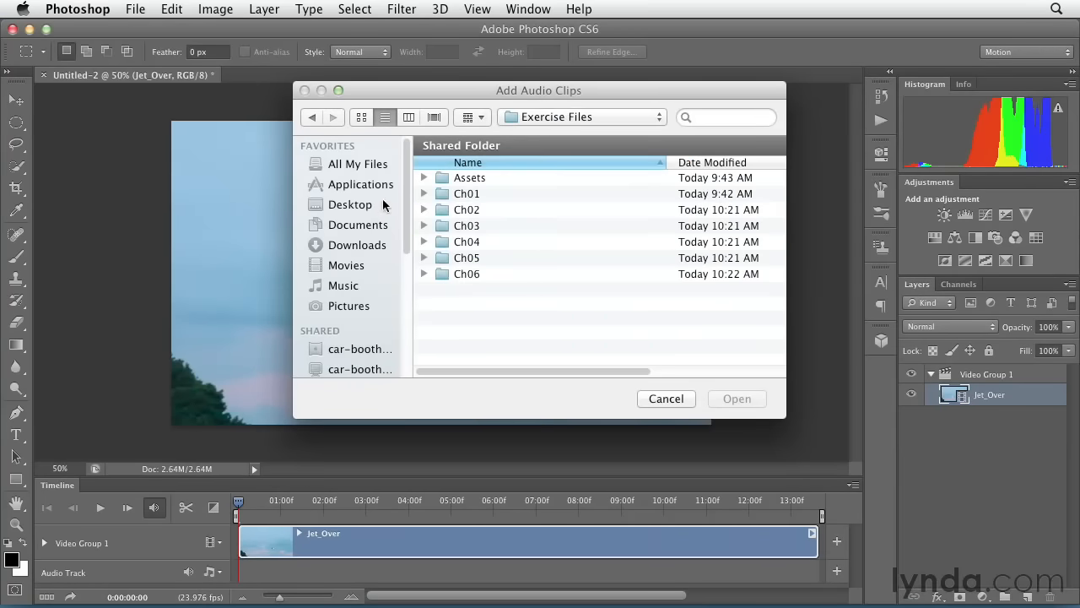
pyautogui.doubleClick(464, 179)
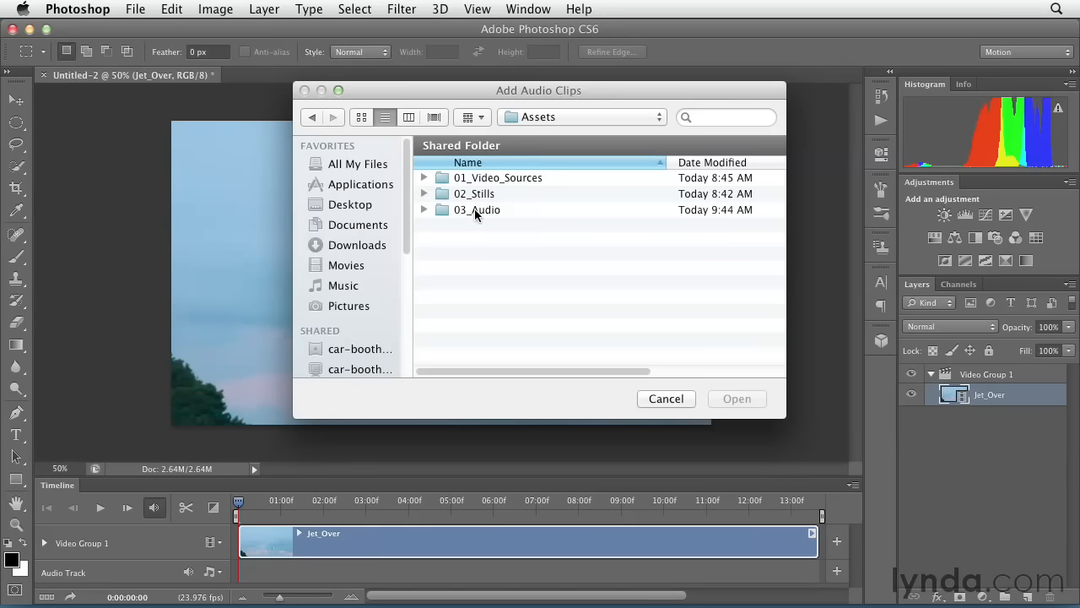
pyautogui.doubleClick(474, 210)
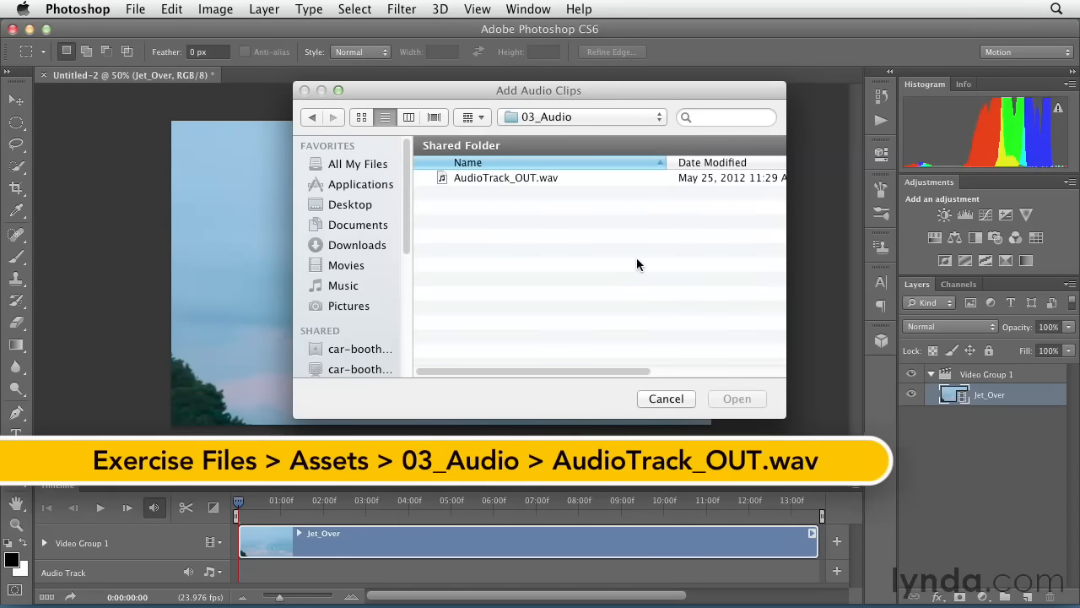
pyautogui.click(480, 178)
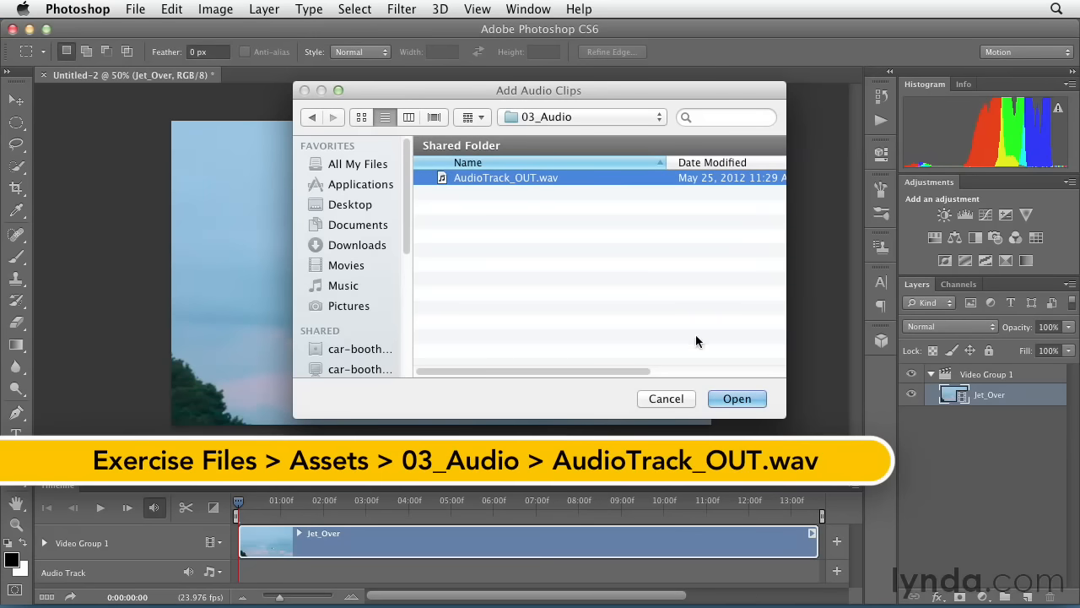
pyautogui.click(737, 399)
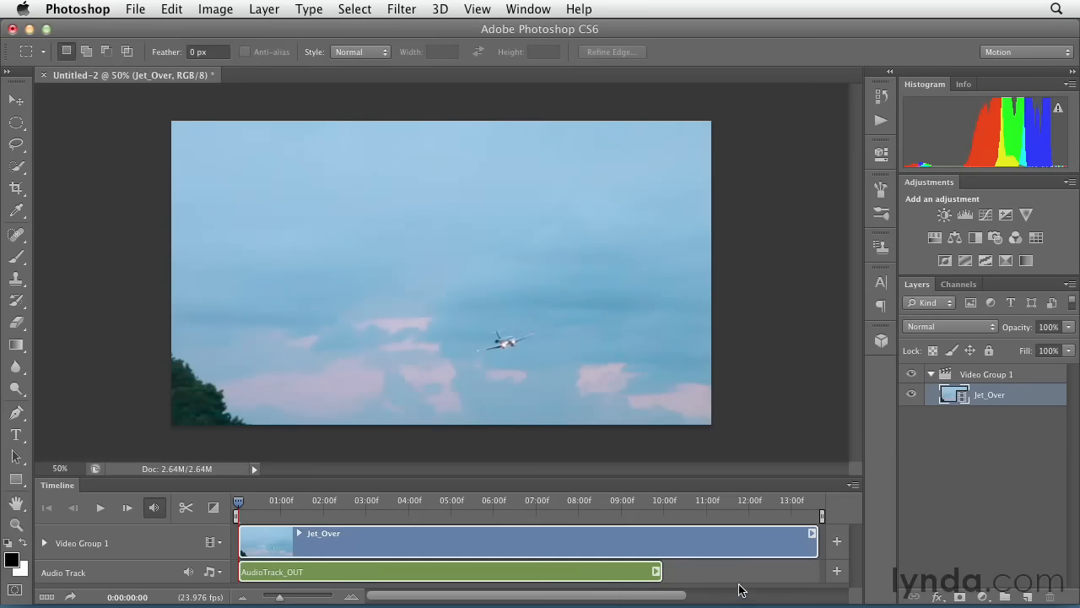
# - Play the timeline with its audio, then return the playhead to 0:00:01:18
pyautogui.click(98, 508)
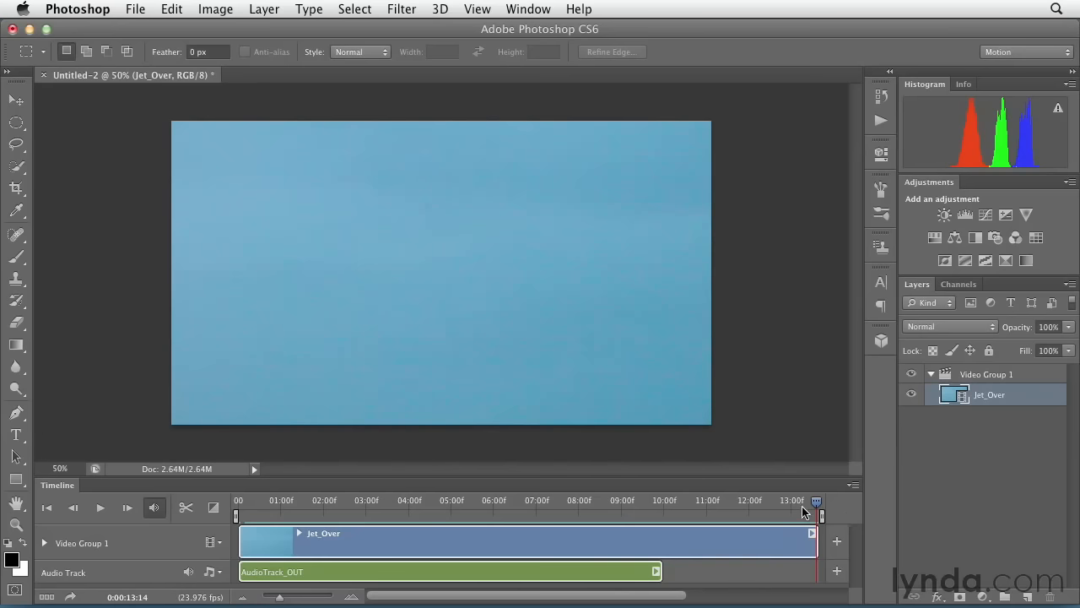
pyautogui.moveTo(817, 505); pyautogui.dragTo(313, 540)
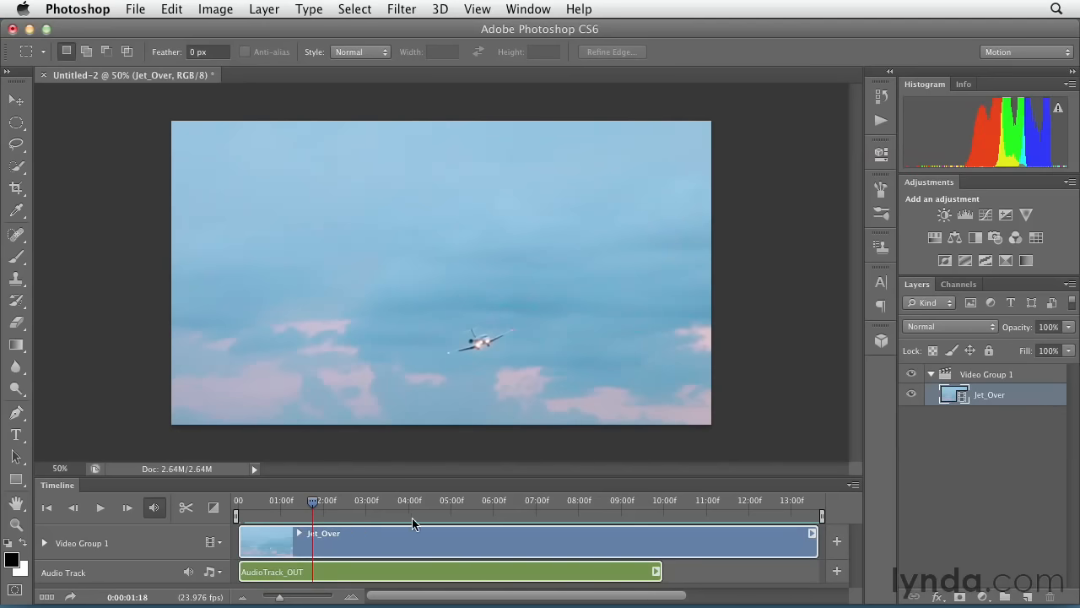
pyautogui.click(153, 507)
pyautogui.click(153, 508)
# - Add a timeline comment reading "Marker 1" at the playhead
pyautogui.click(853, 487)
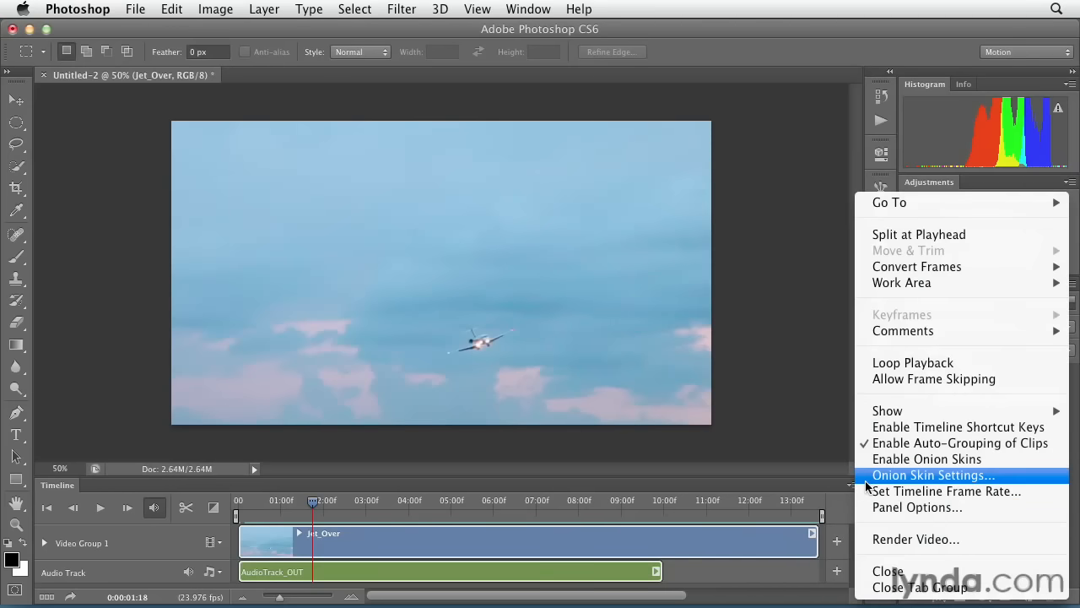
pyautogui.moveTo(895, 328)
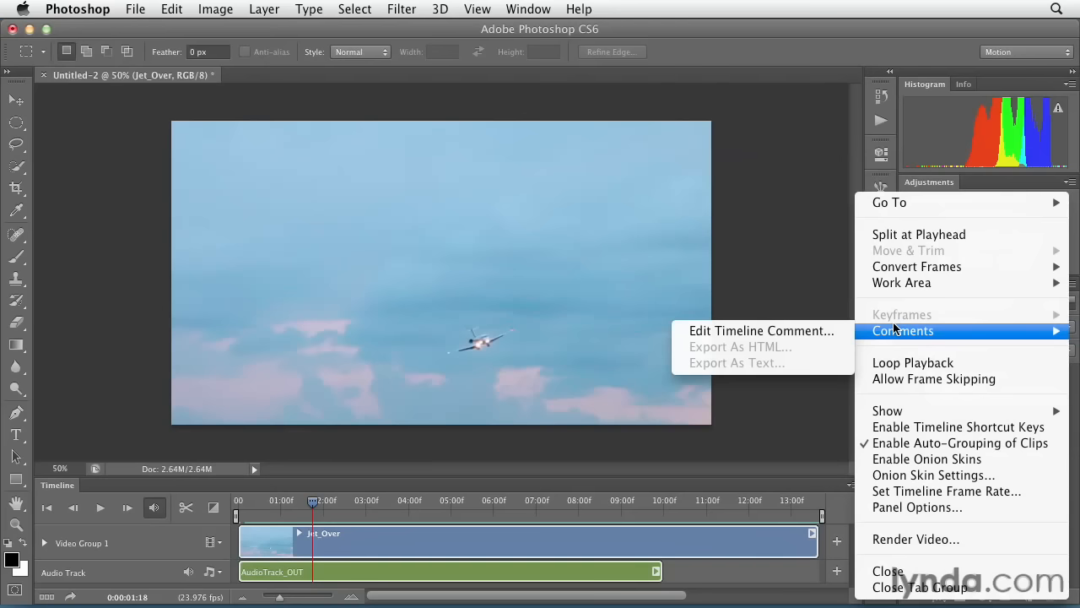
pyautogui.click(839, 330)
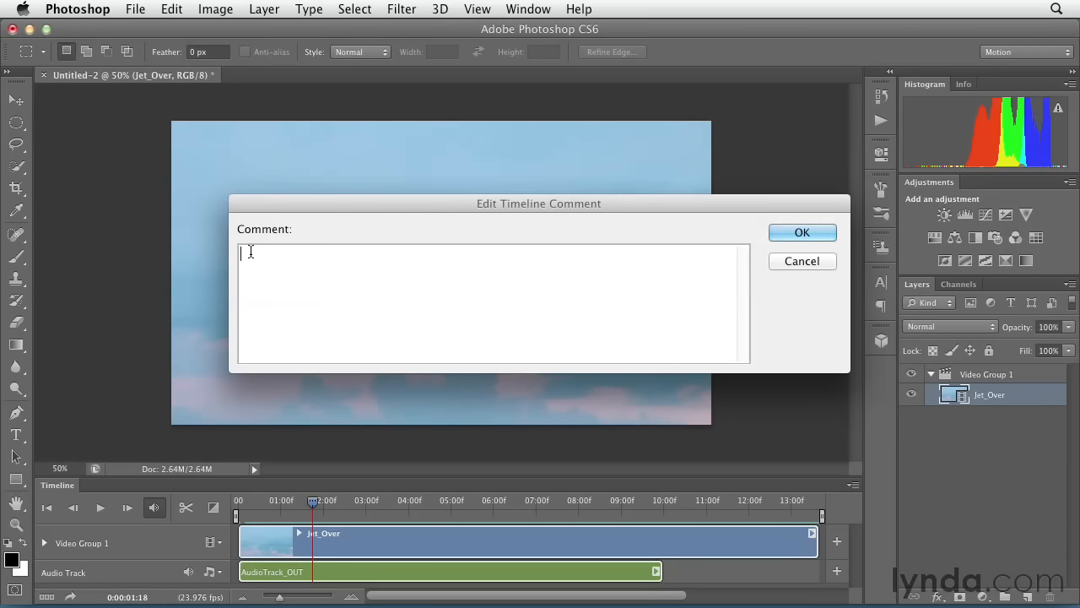
pyautogui.write('Marker 1')
pyautogui.click(815, 230)
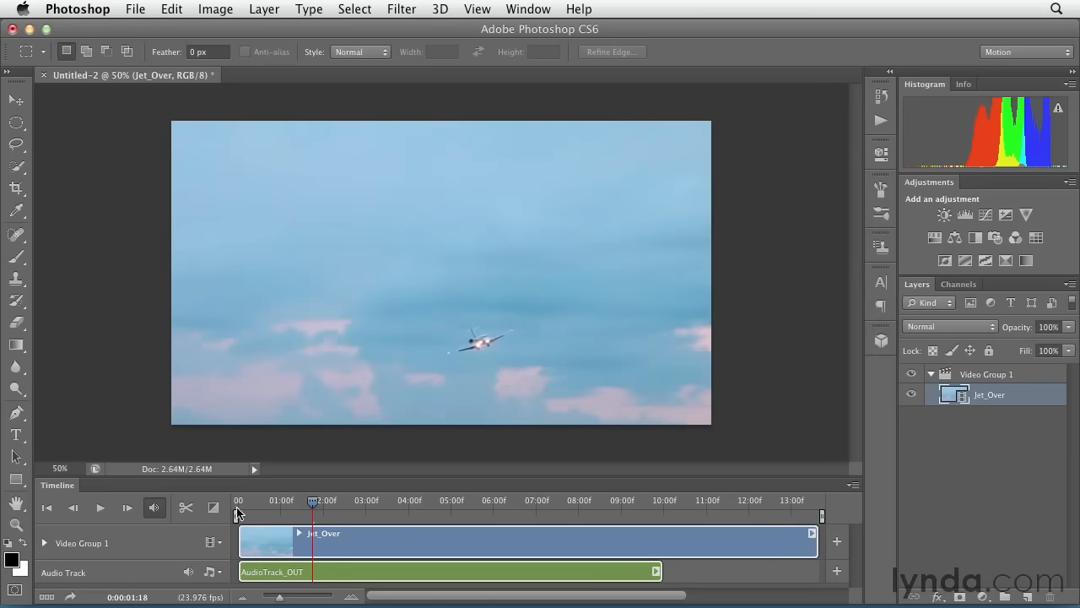
# - Show the Comments track in the timeline and open the comment at the playhead to check its text
pyautogui.click(853, 484)
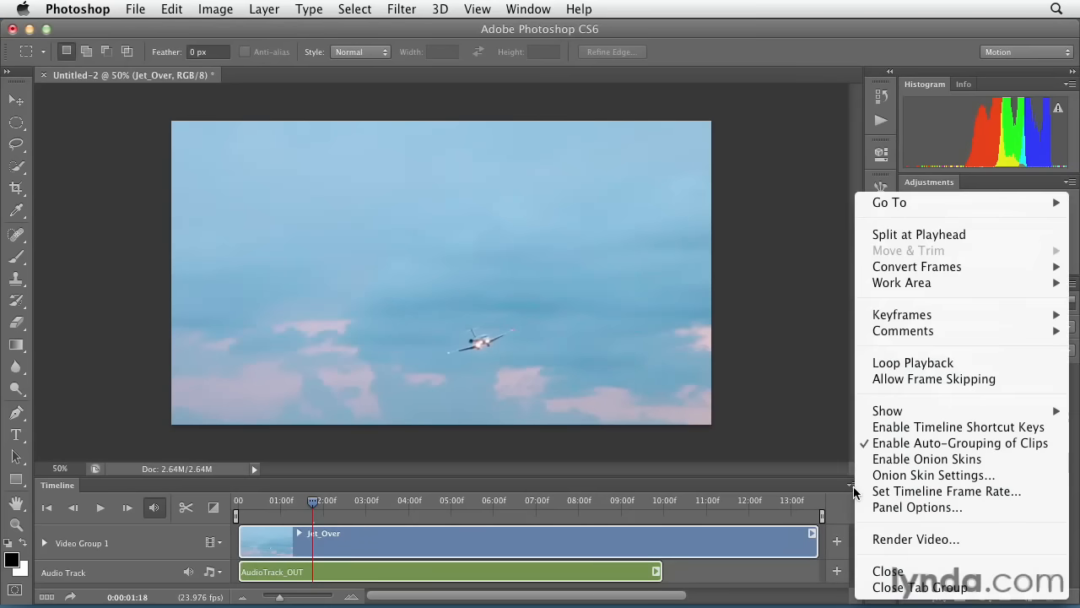
pyautogui.moveTo(897, 411)
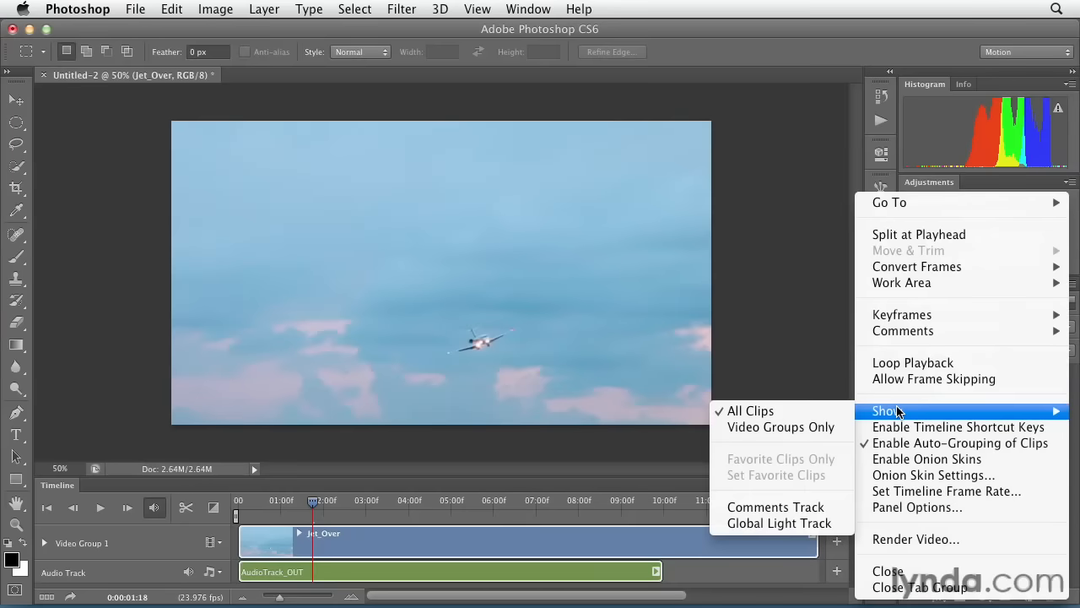
pyautogui.click(817, 507)
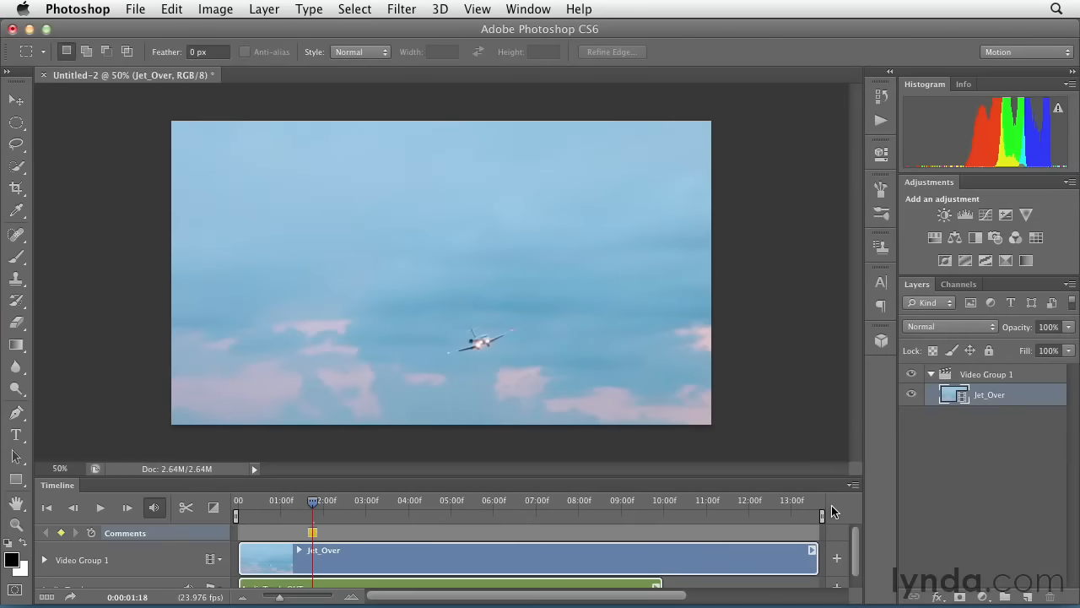
pyautogui.doubleClick(313, 534)
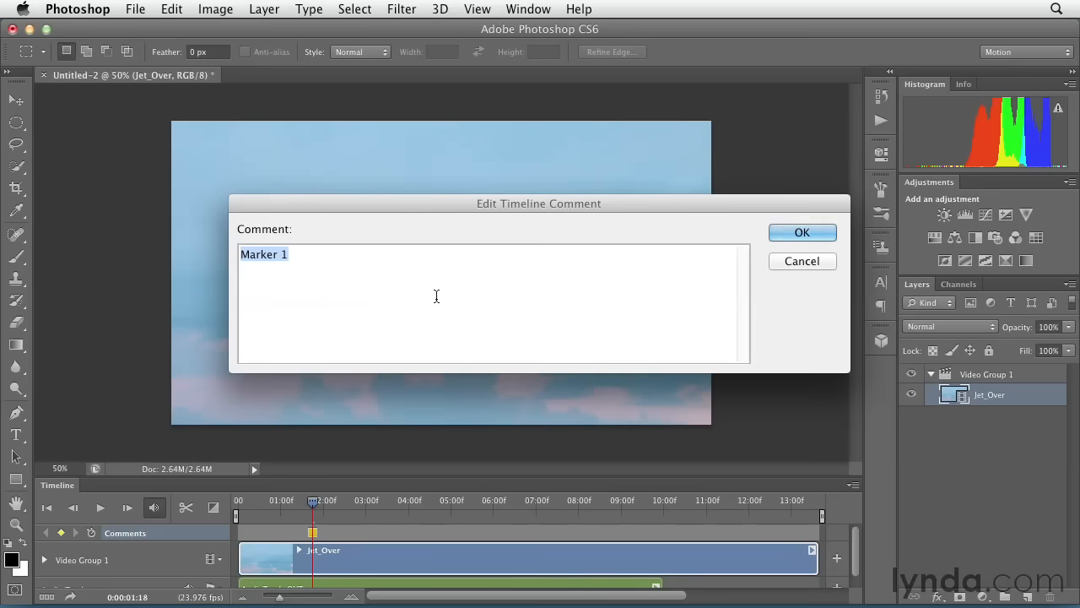
pyautogui.click(823, 235)
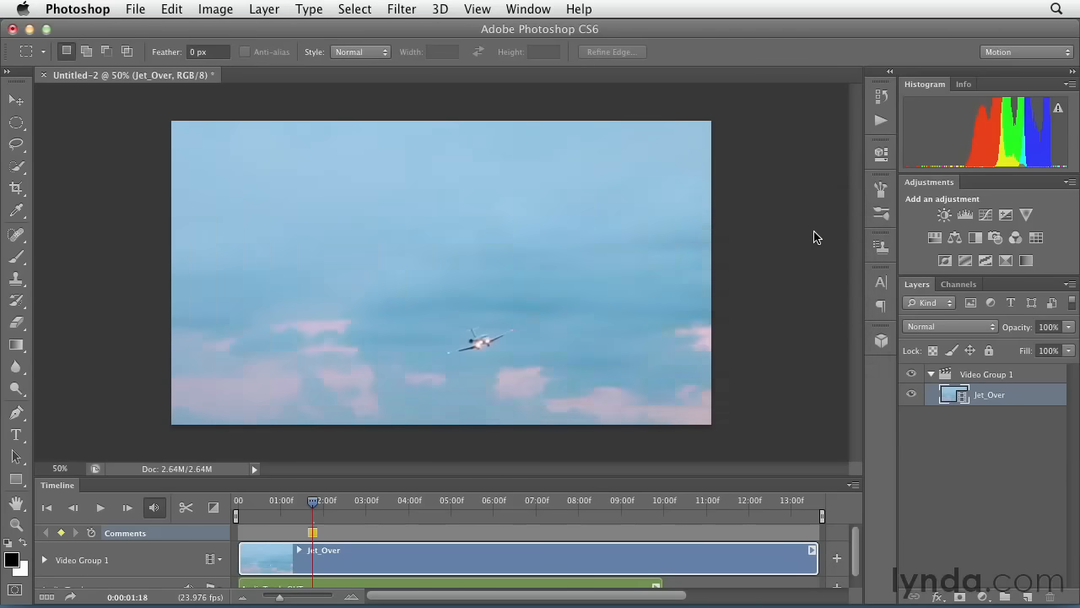
# - Play the clip to judge the timing and reposition the Marker 1 comment at 0:00:04:00
pyautogui.moveTo(313, 536)
pyautogui.mouseDown()
pyautogui.moveTo(419, 536)
pyautogui.moveTo(380, 537)
pyautogui.mouseUp()
pyautogui.moveTo(375, 535); pyautogui.dragTo(351, 535)
pyautogui.click(99, 508)
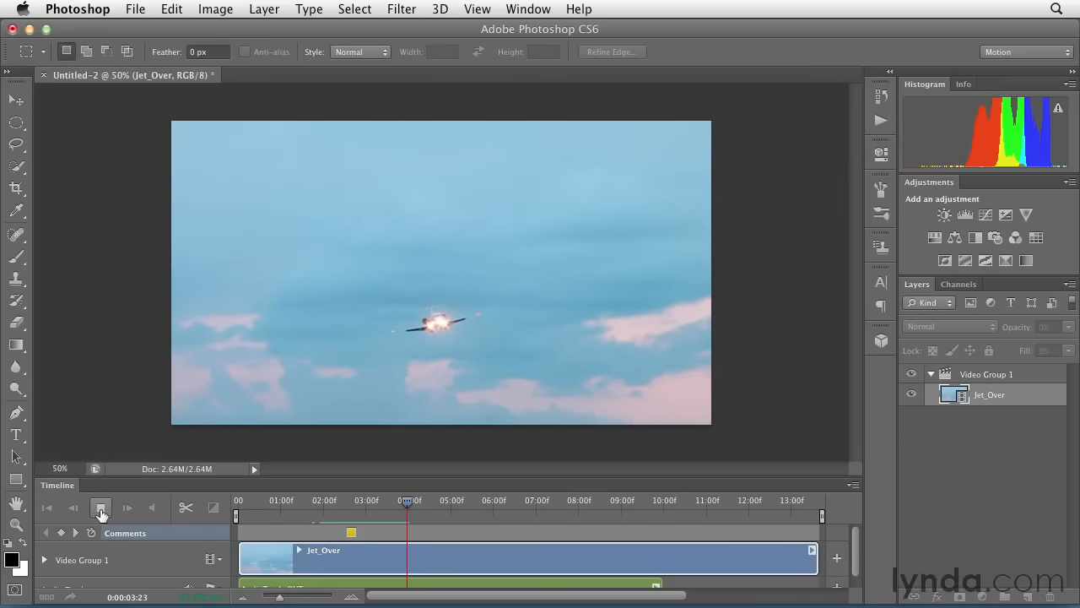
pyautogui.click(100, 511)
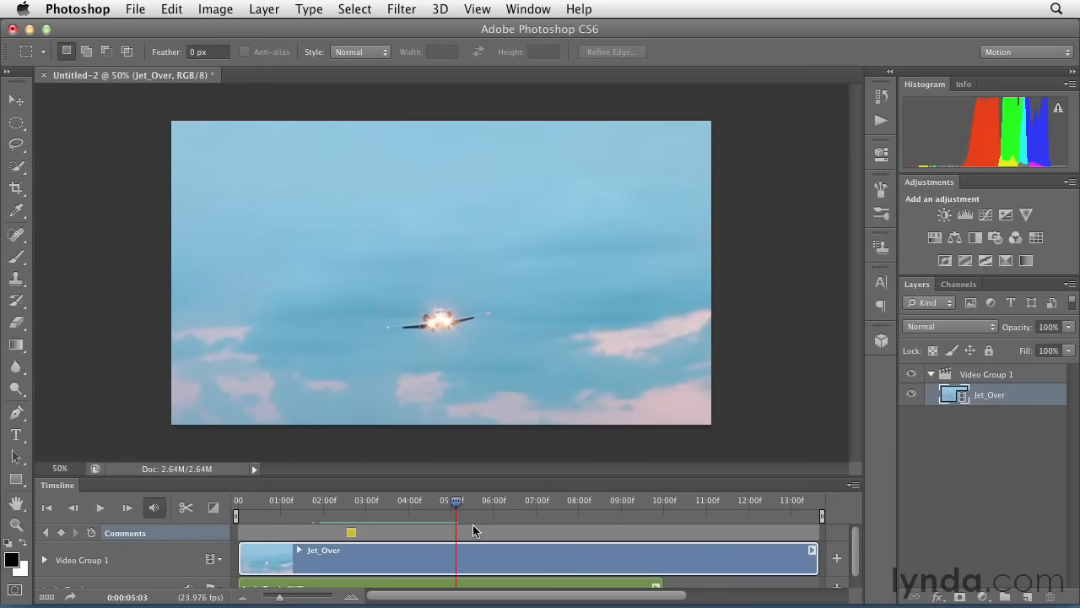
pyautogui.click(453, 506)
pyautogui.moveTo(454, 506); pyautogui.dragTo(409, 507)
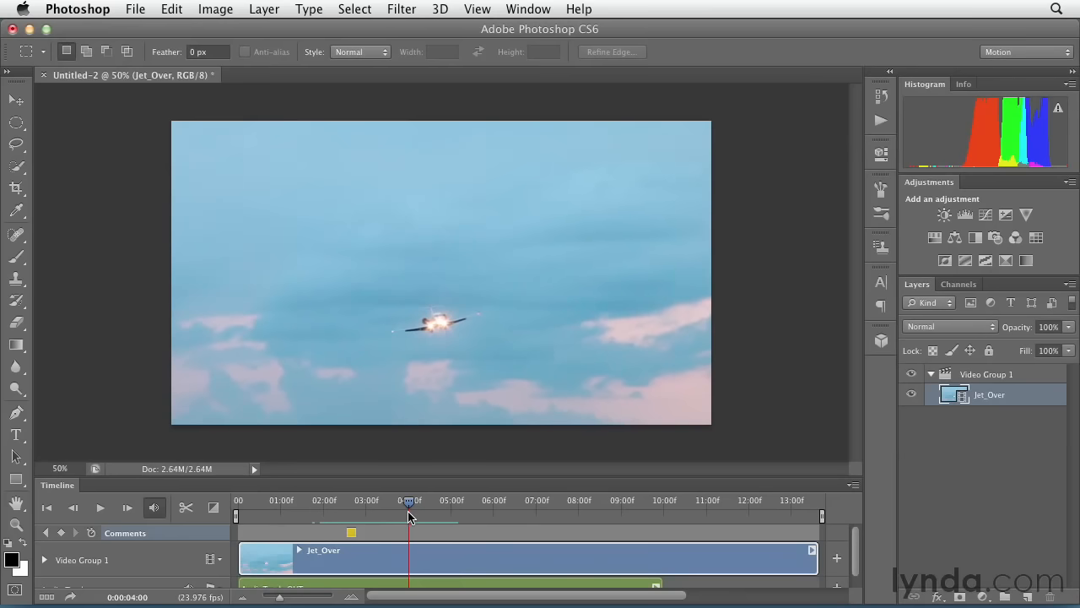
pyautogui.moveTo(349, 533)
pyautogui.mouseDown()
pyautogui.moveTo(434, 536)
pyautogui.moveTo(388, 538)
pyautogui.moveTo(410, 538)
pyautogui.mouseUp()
# - Add a second timeline comment reading "Slow Down Marker" at 0:00:07:20
pyautogui.moveTo(408, 501); pyautogui.dragTo(571, 513)
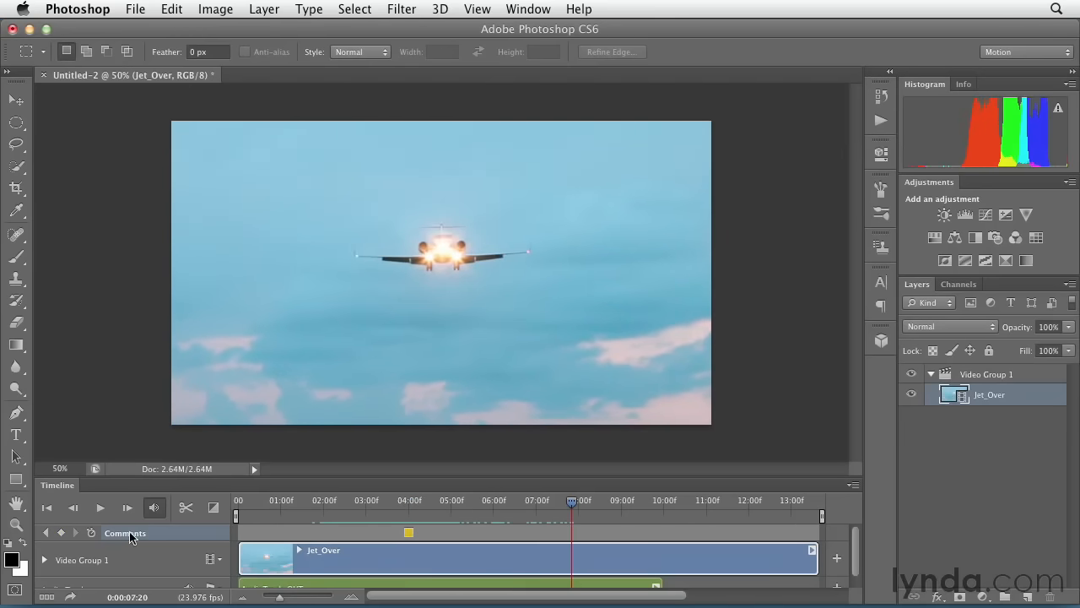
pyautogui.click(61, 535)
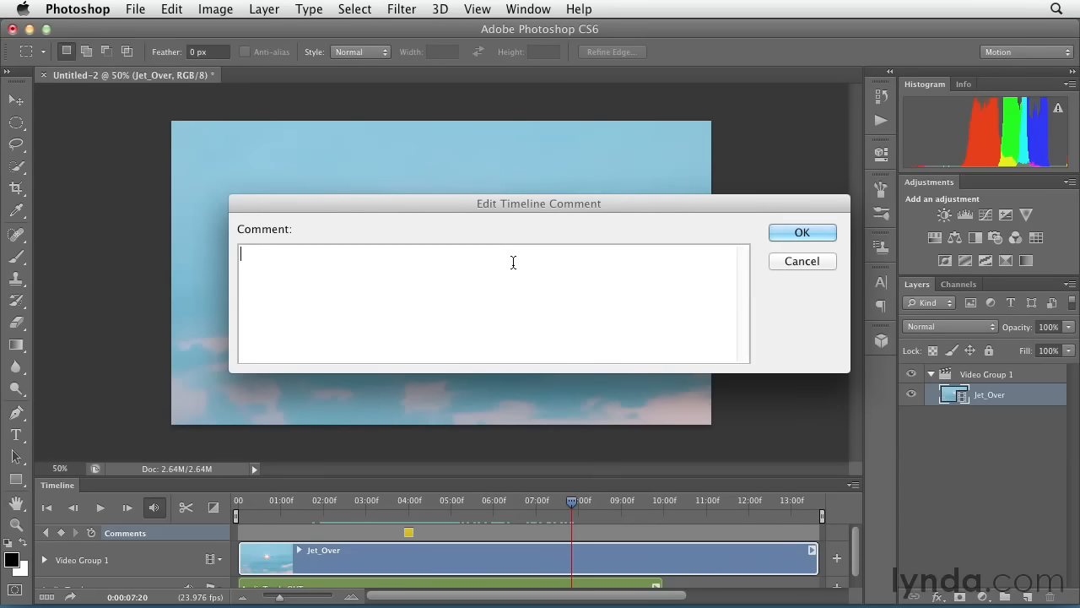
pyautogui.write('Slow Down Marker')
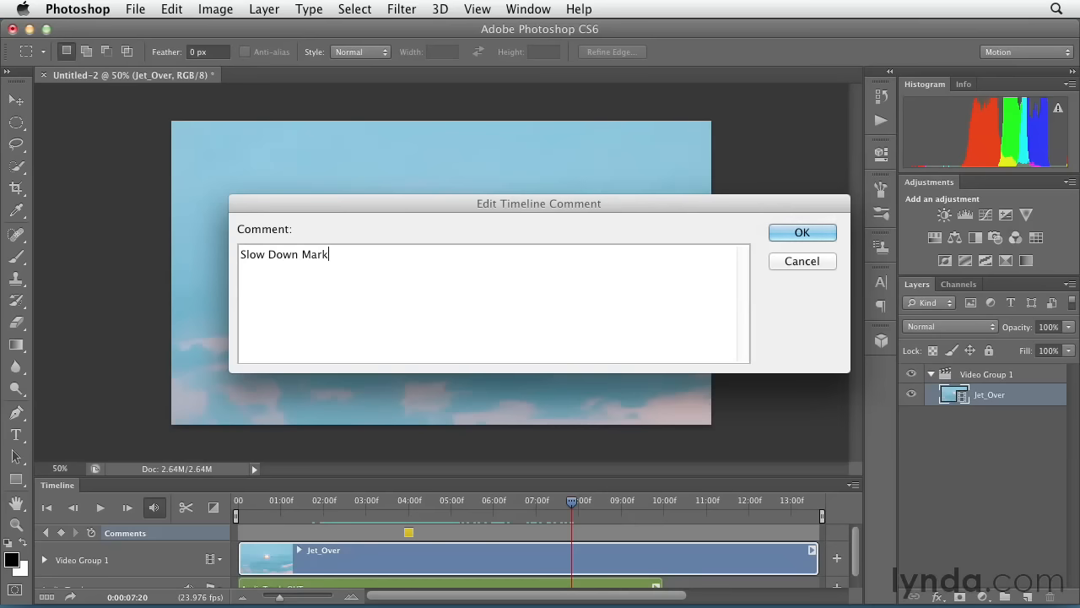
pyautogui.click(802, 232)
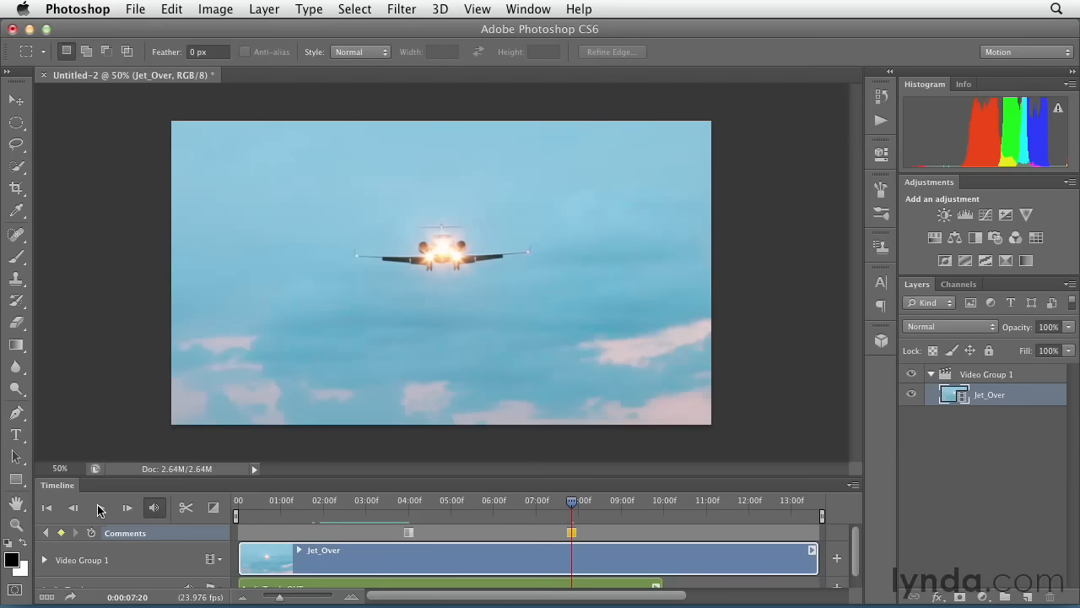
# - Play back the section around the Slow Down Marker comment and reposition the comment at about 08:00
pyautogui.click(102, 510)
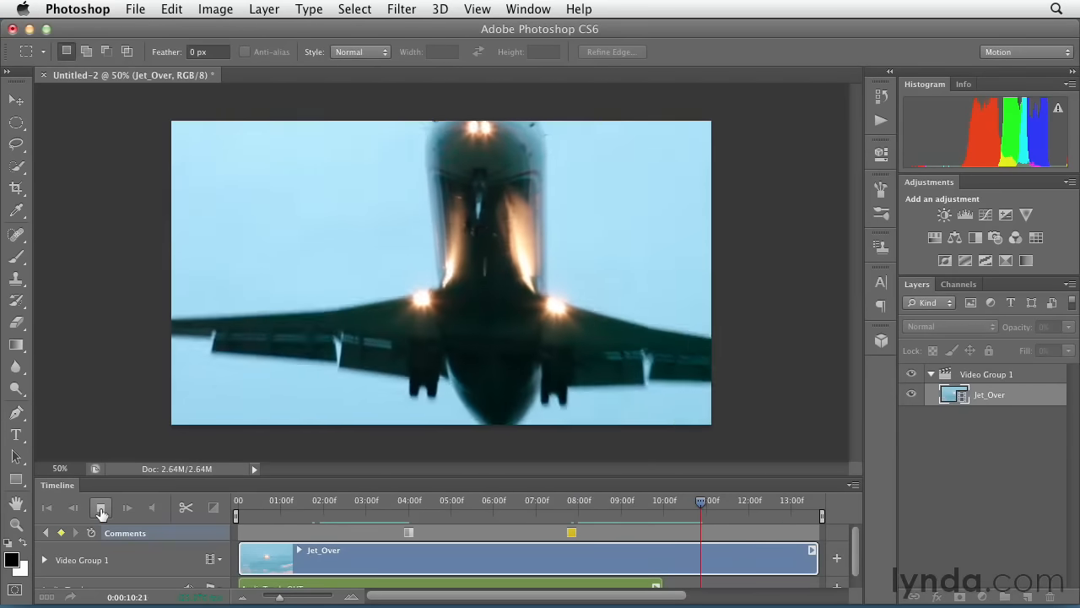
pyautogui.click(101, 512)
pyautogui.moveTo(706, 510); pyautogui.dragTo(645, 515)
pyautogui.moveTo(577, 512); pyautogui.dragTo(518, 507)
pyautogui.click(101, 509)
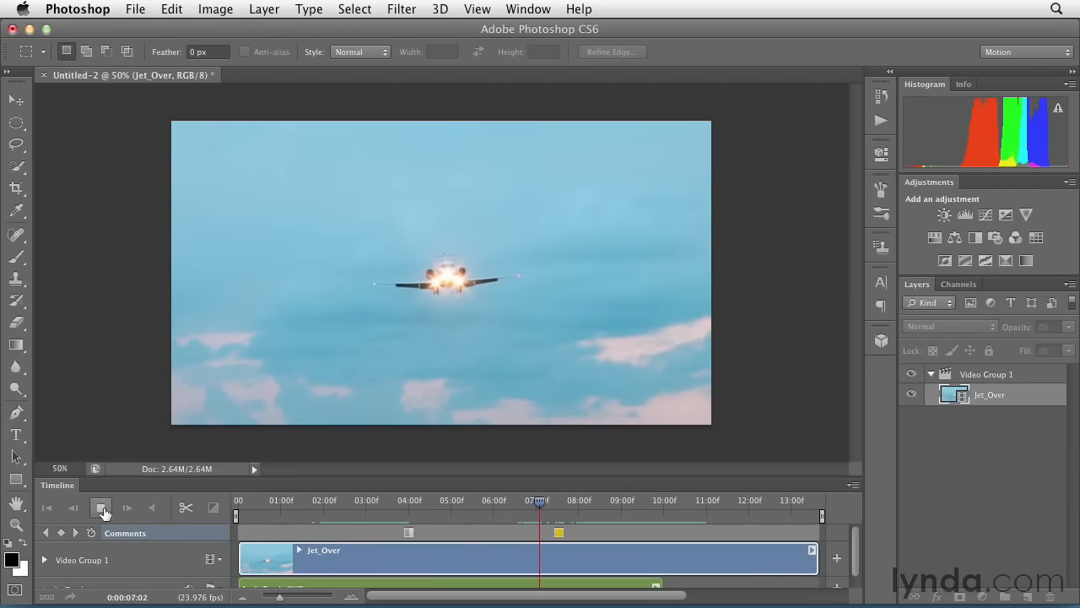
pyautogui.click(102, 511)
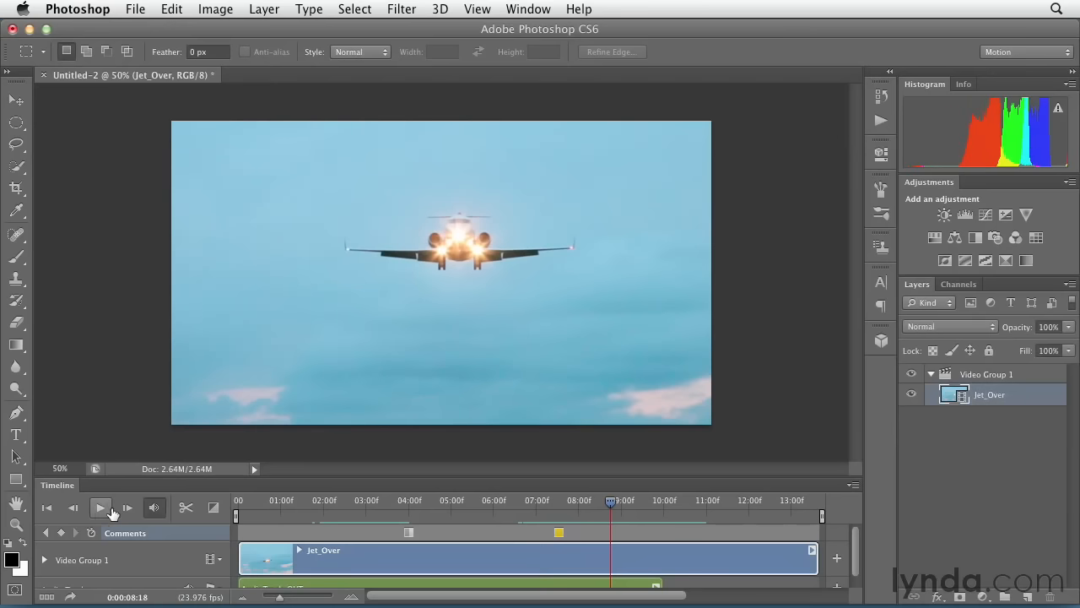
pyautogui.moveTo(560, 533); pyautogui.dragTo(584, 534)
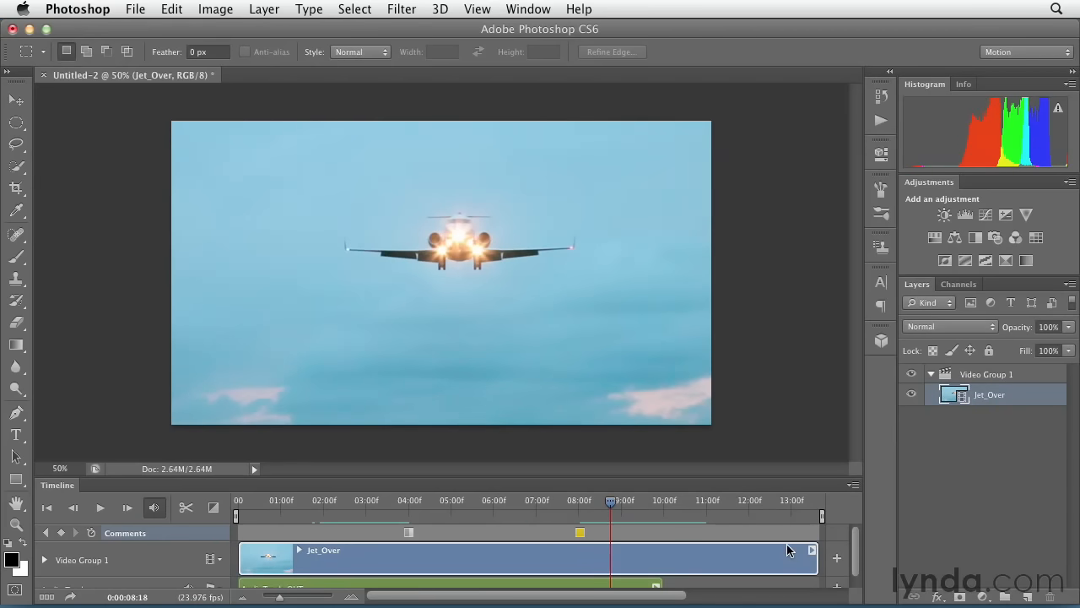